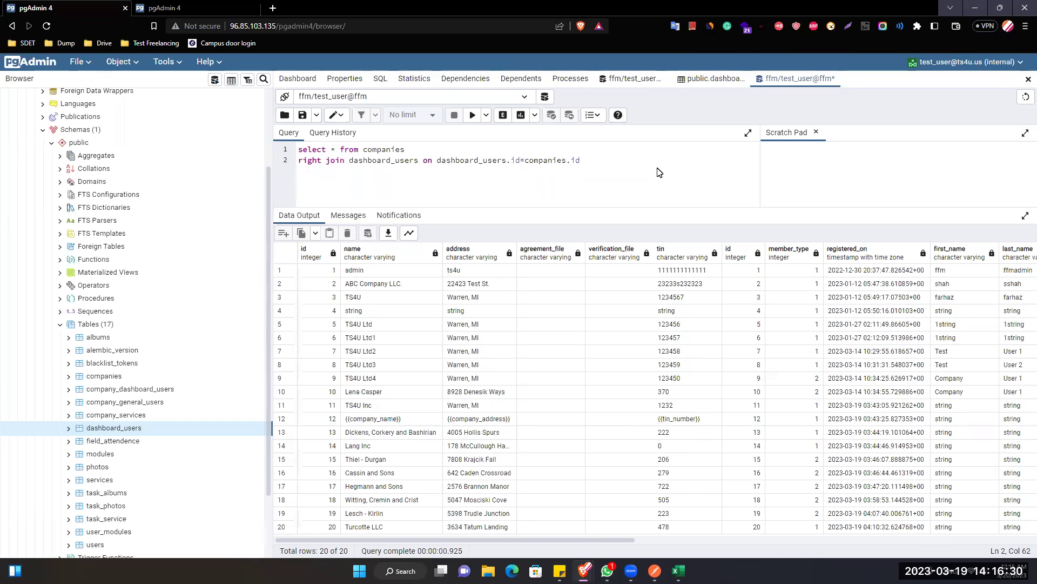
# - Change 'right join' to 'full outer join' on line 2 of the companies–dashboard_users query
pyautogui.hotkey('ctrl', 'Left')
pyautogui.hotkey('ctrl', 'Left')
pyautogui.hotkey('ctrl', 'Left')
pyautogui.hotkey('ctrl', 'Left')
pyautogui.hotkey('ctrl', 'Left')
pyautogui.hotkey('ctrl', 'Left')
pyautogui.hotkey('ctrl', 'shift', 'Left')
pyautogui.write('full outer')
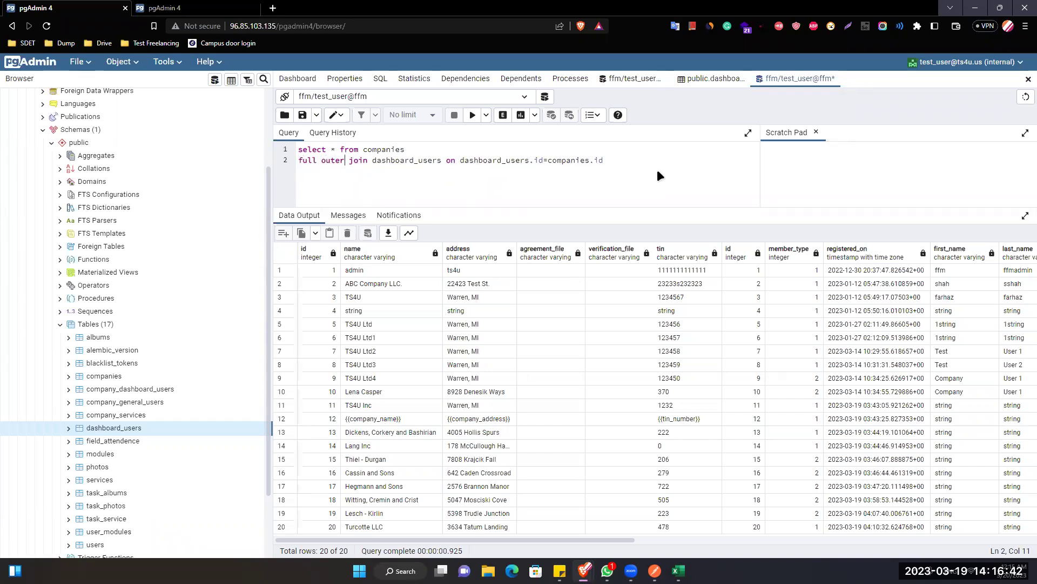
pyautogui.press('End')
# - Execute the full outer join query, returning 163 rows
pyautogui.click(473, 116)
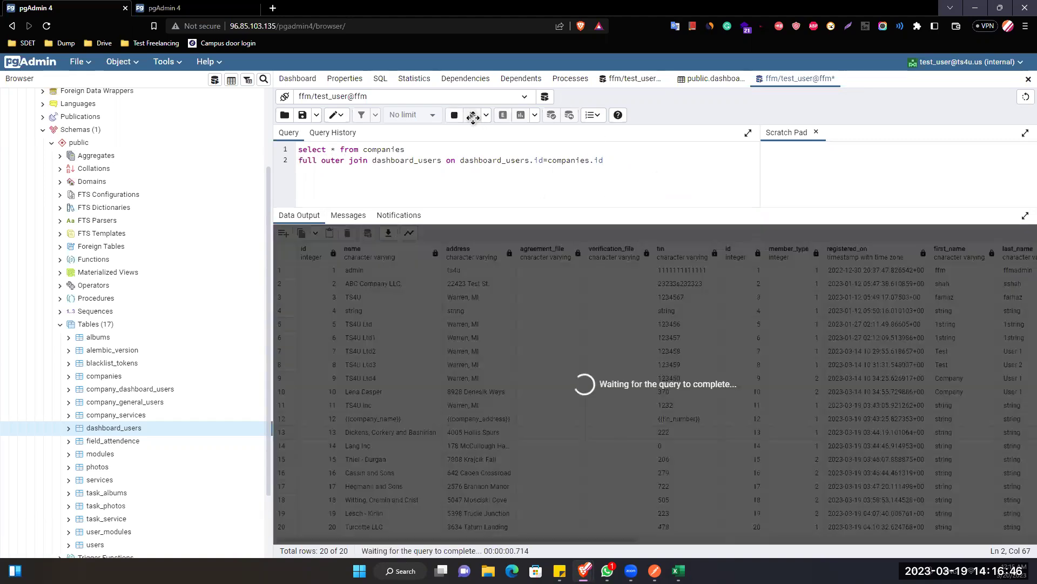
pyautogui.scroll(-8, 602, 350)
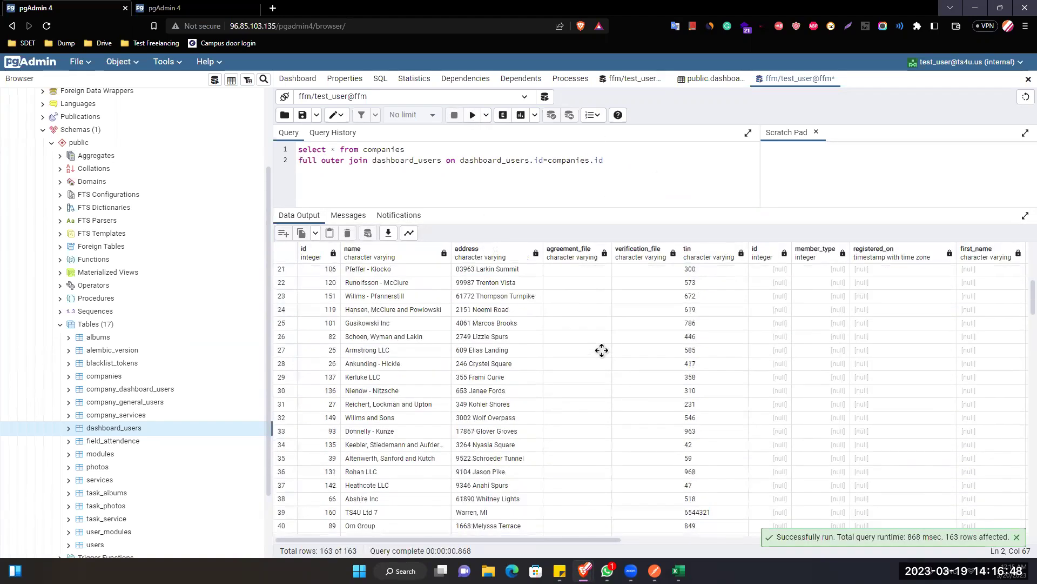
pyautogui.scroll(-8, 602, 349)
pyautogui.scroll(-8, 601, 350)
pyautogui.scroll(-8, 602, 353)
pyautogui.scroll(-8, 602, 353)
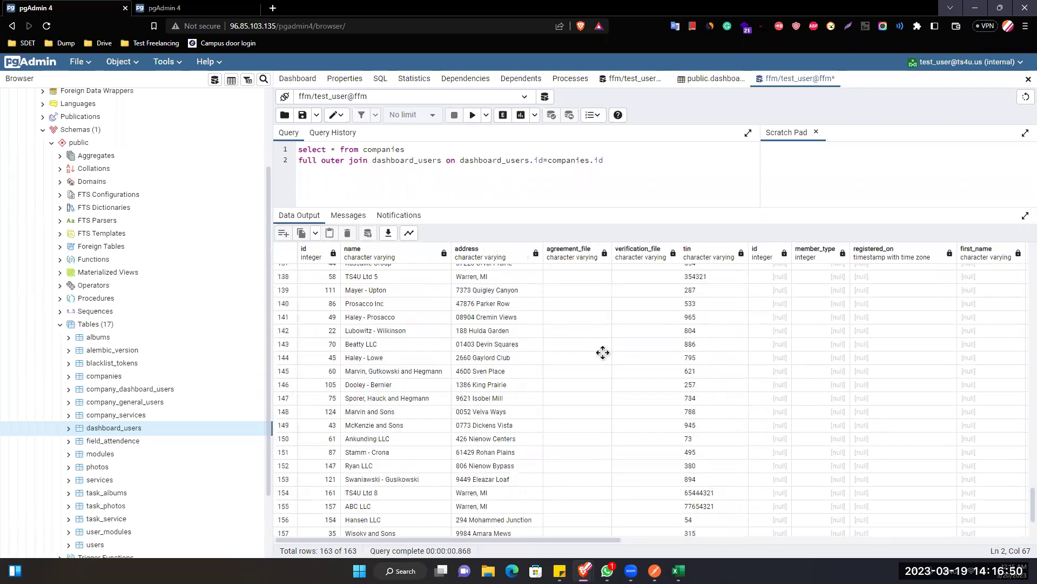
pyautogui.scroll(-5, 601, 353)
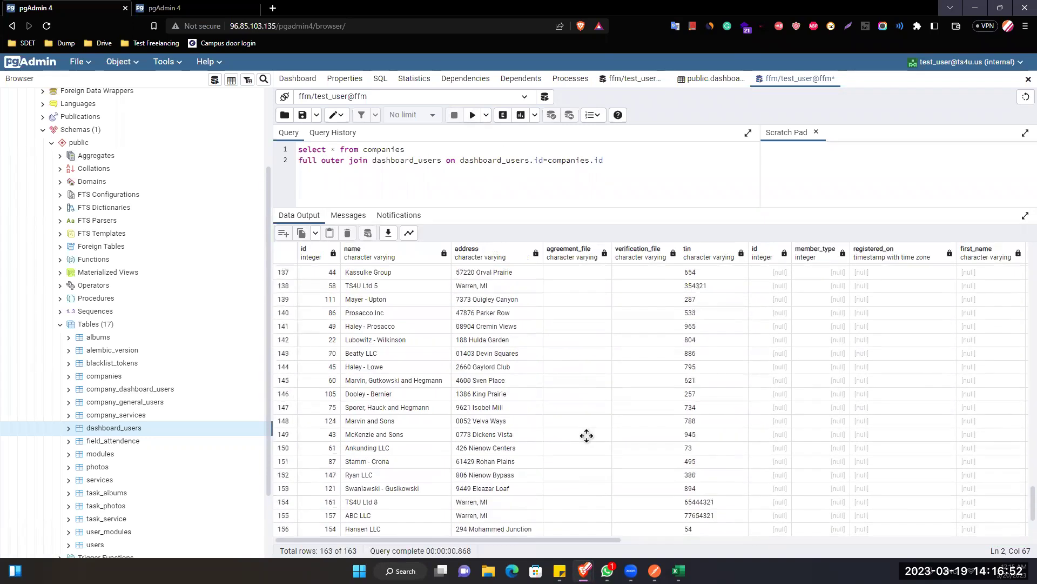
pyautogui.scroll(5, 601, 424)
pyautogui.scroll(5, 592, 430)
pyautogui.scroll(5, 588, 435)
pyautogui.scroll(6, 588, 435)
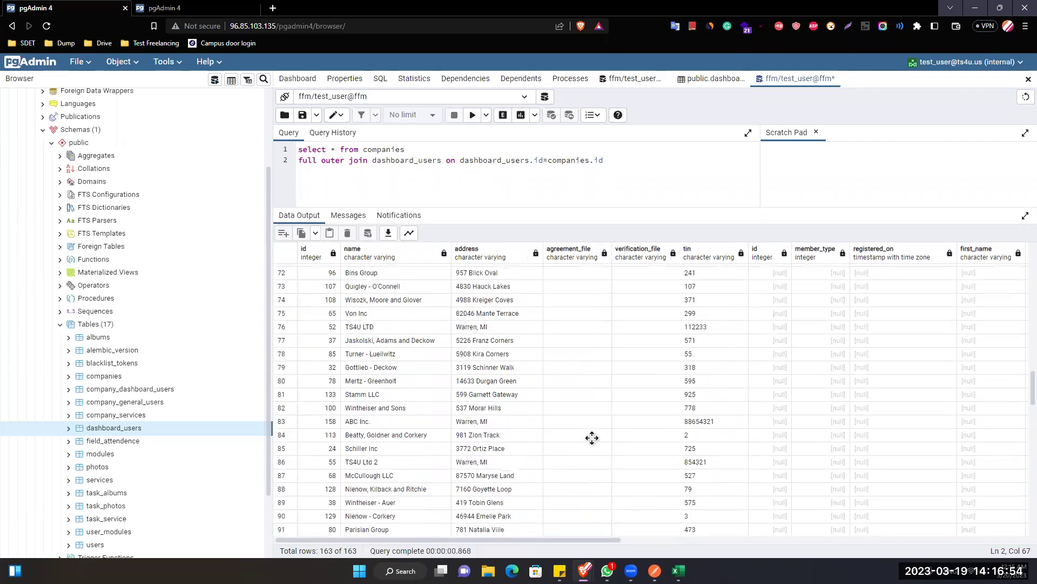
pyautogui.scroll(6, 588, 435)
pyautogui.scroll(6, 588, 435)
pyautogui.scroll(5, 556, 373)
pyautogui.scroll(4, 556, 372)
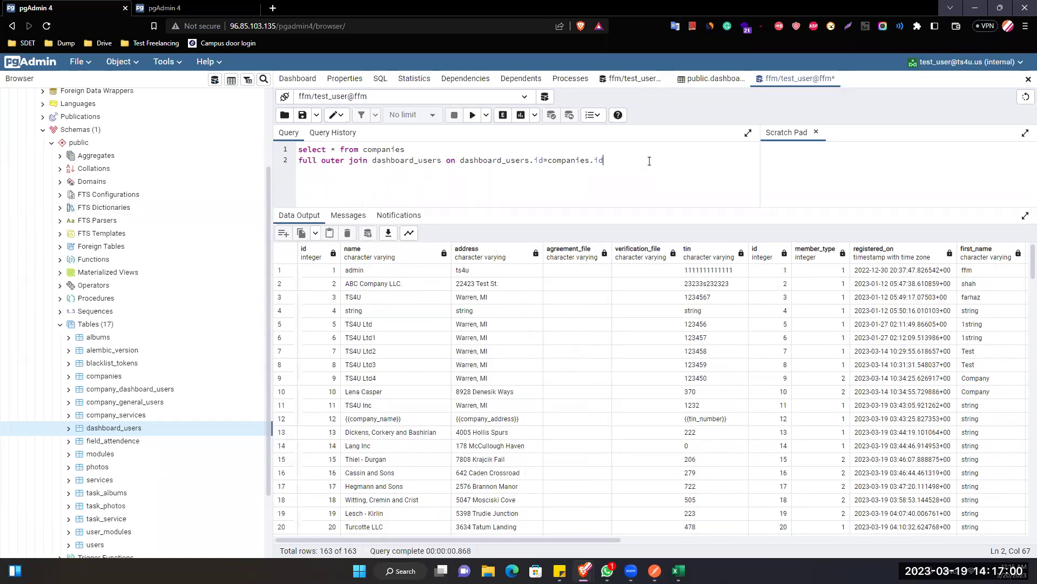
# - Add a WHERE name = 'TS4U' line and run the query, returning one row
pyautogui.press('Return')
pyautogui.write('where = ')
pyautogui.write('name')
pyautogui.press('BackSpace')
pyautogui.press('BackSpace')
pyautogui.press('BackSpace')
pyautogui.write('name= ')
pyautogui.write("'T")
pyautogui.write('S4U')
pyautogui.press('F5')
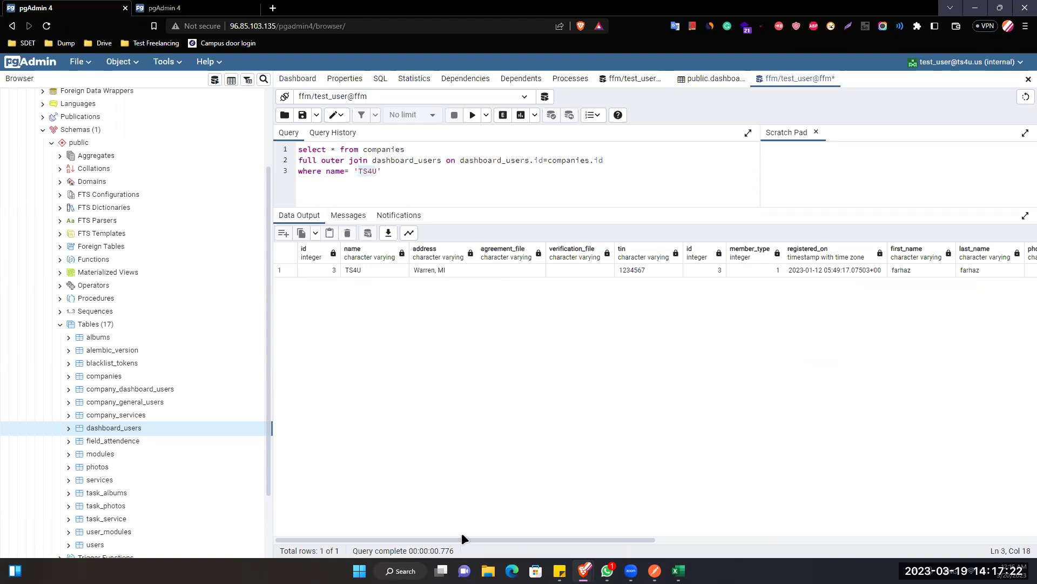
# - Scroll the Data Output grid sideways to view all columns of the TS4U row
pyautogui.moveTo(462, 540); pyautogui.dragTo(916, 541)
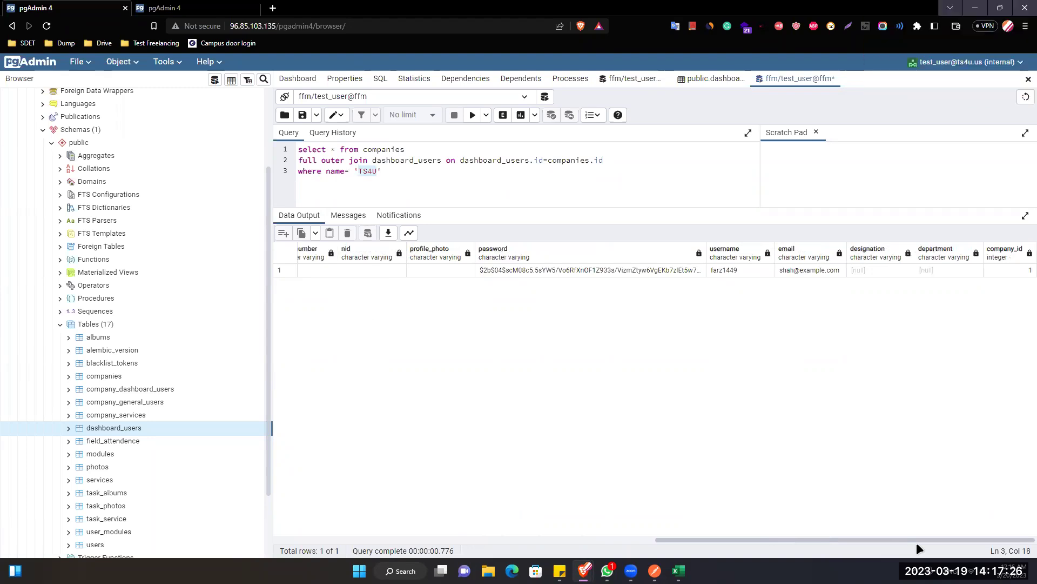
pyautogui.moveTo(917, 540); pyautogui.dragTo(324, 541)
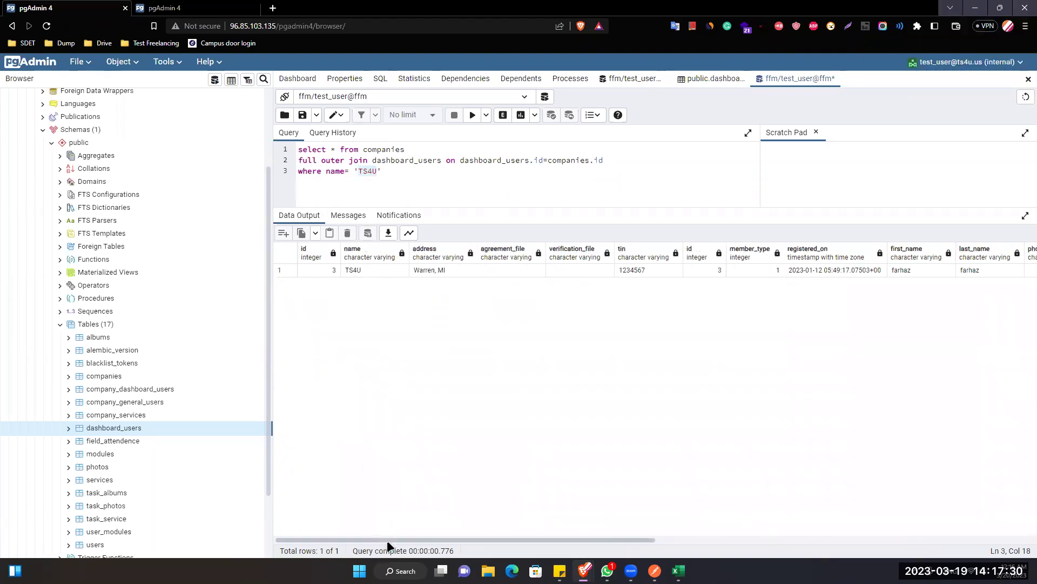
pyautogui.moveTo(383, 540); pyautogui.dragTo(743, 541)
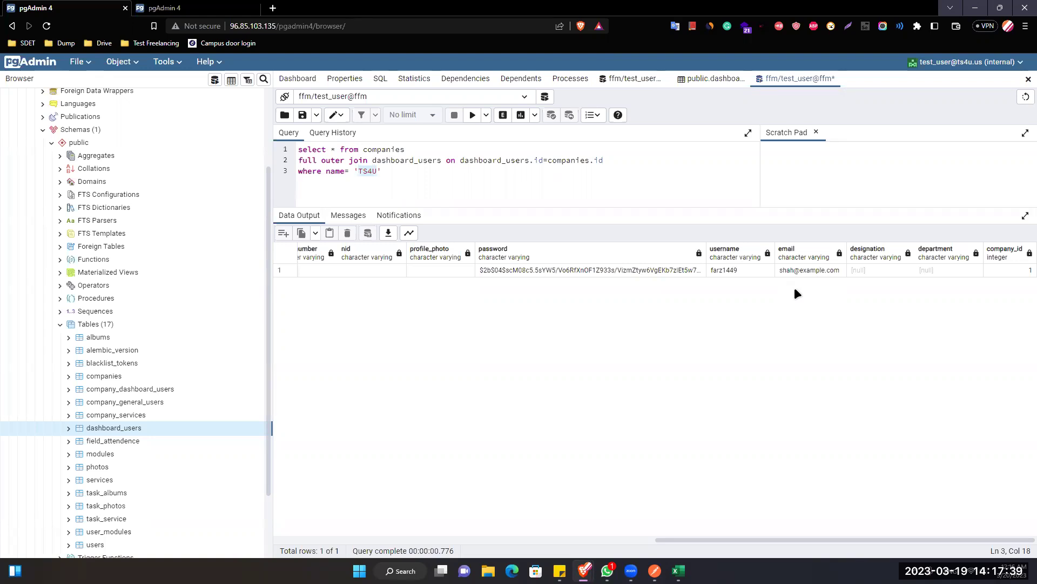
pyautogui.moveTo(762, 540); pyautogui.dragTo(379, 536)
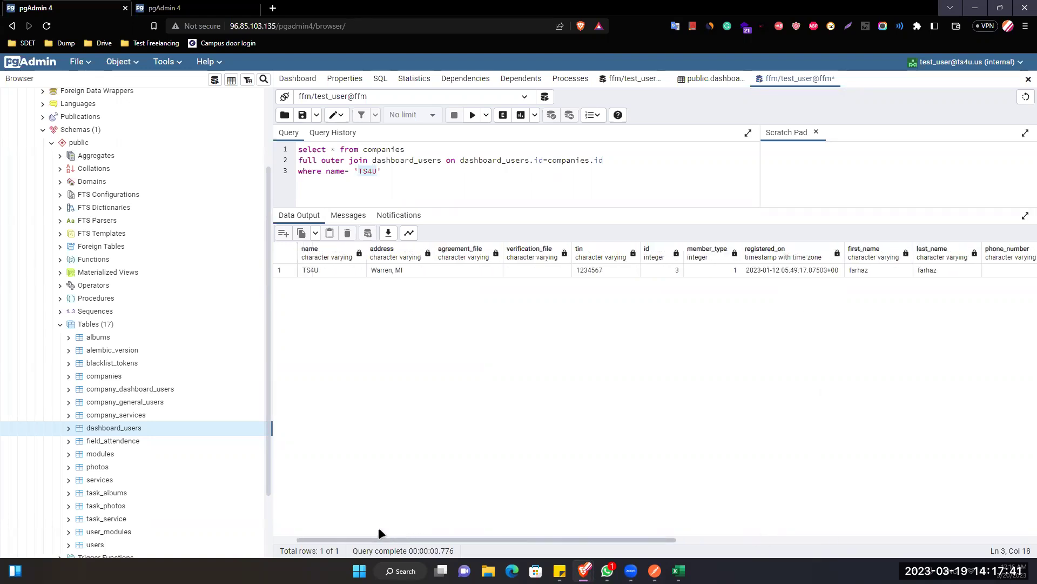